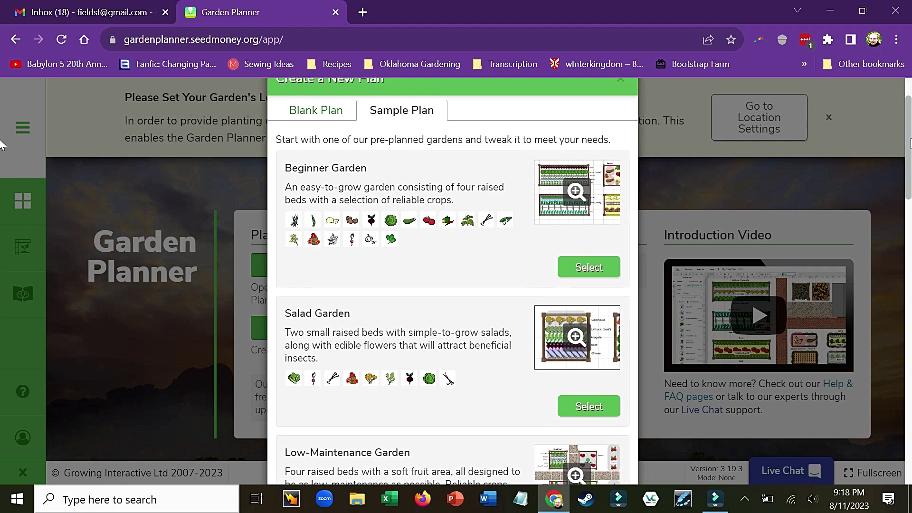
Look through the sample garden plans, from the Beginner Garden to the Pollinator Paradise Garden.
scroll(398, 123, down, 1)
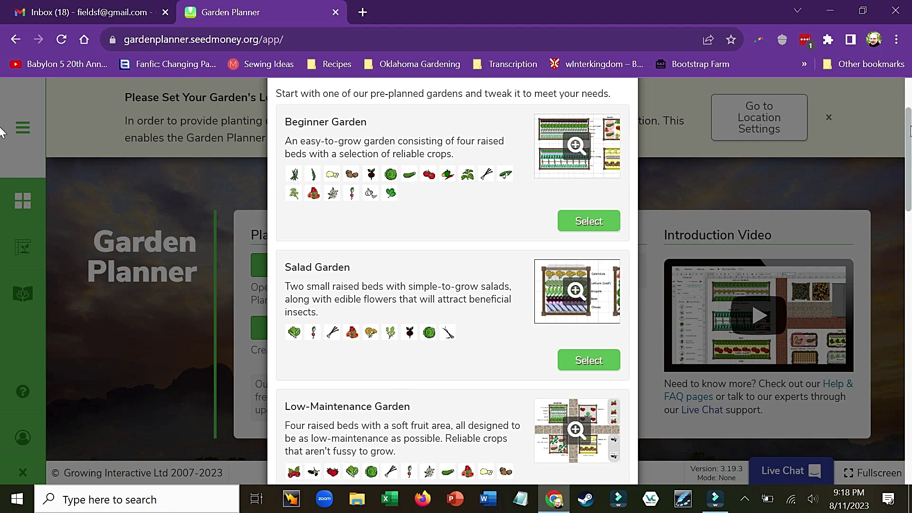
scroll(2, 133, down, 5)
scroll(1, 191, down, 7)
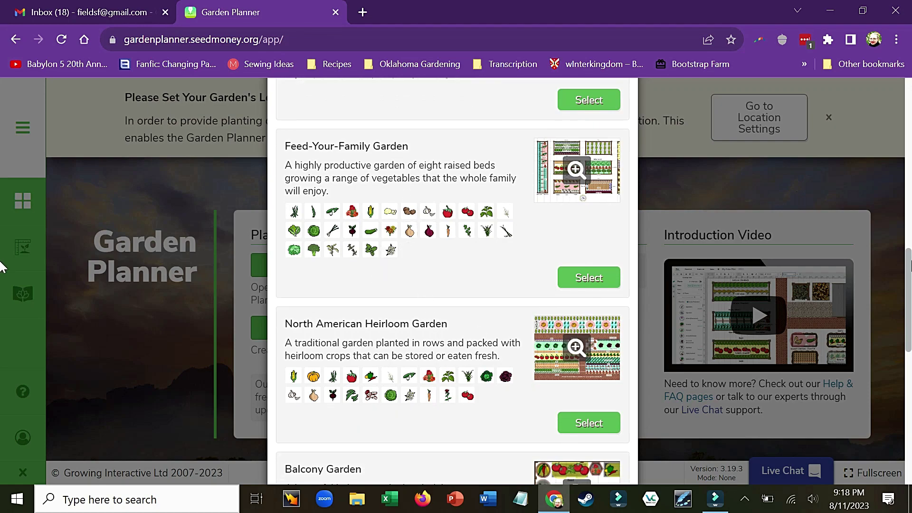
scroll(1, 266, down, 4)
scroll(1, 313, down, 6)
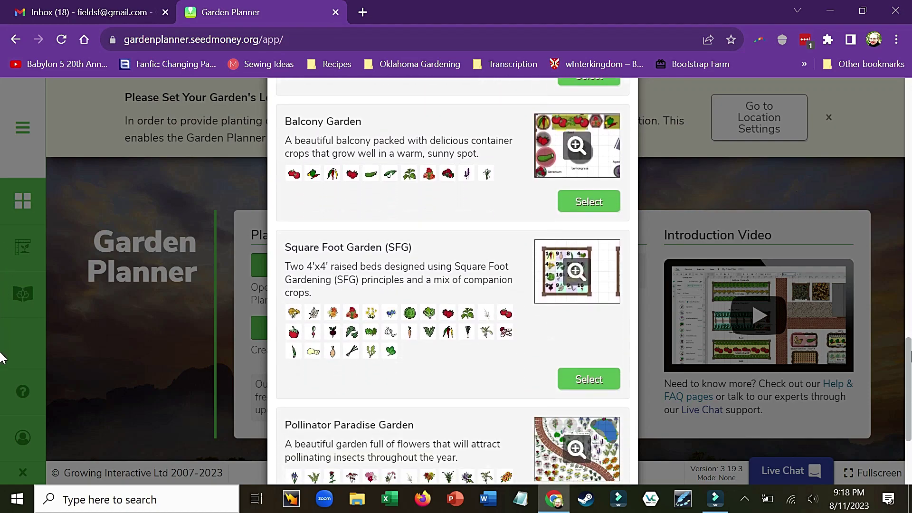
scroll(1, 387, down, 2)
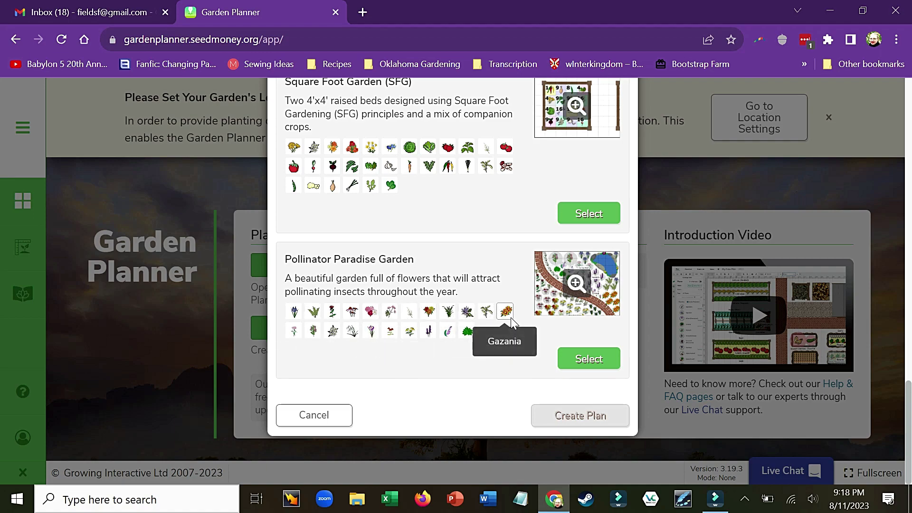
drag(908, 404, 877, 82)
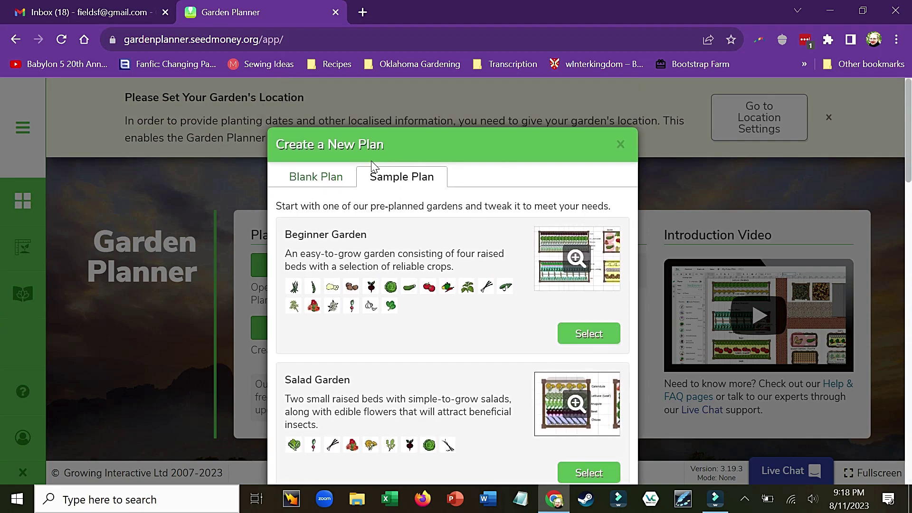
Start a blank plan instead of a sample, name it "Garden Expansion" and set its year to 2024.
click(337, 177)
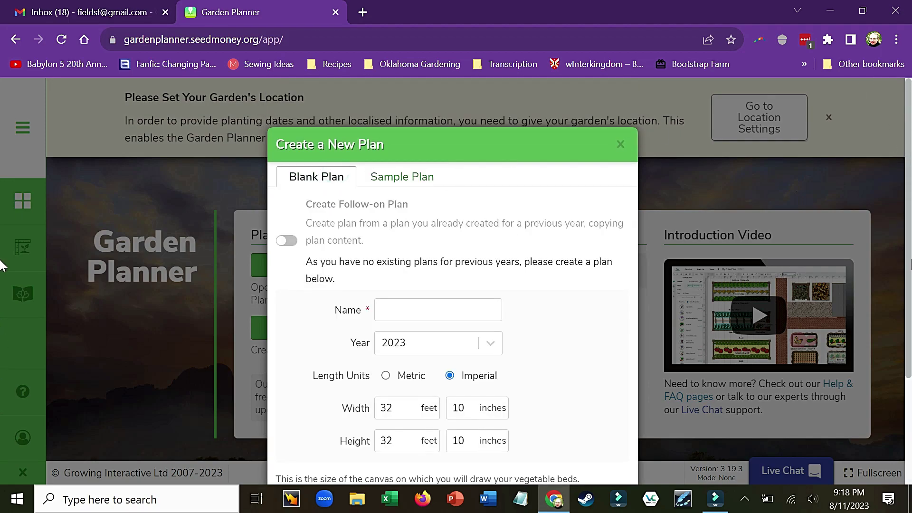
scroll(2, 285, down, 2)
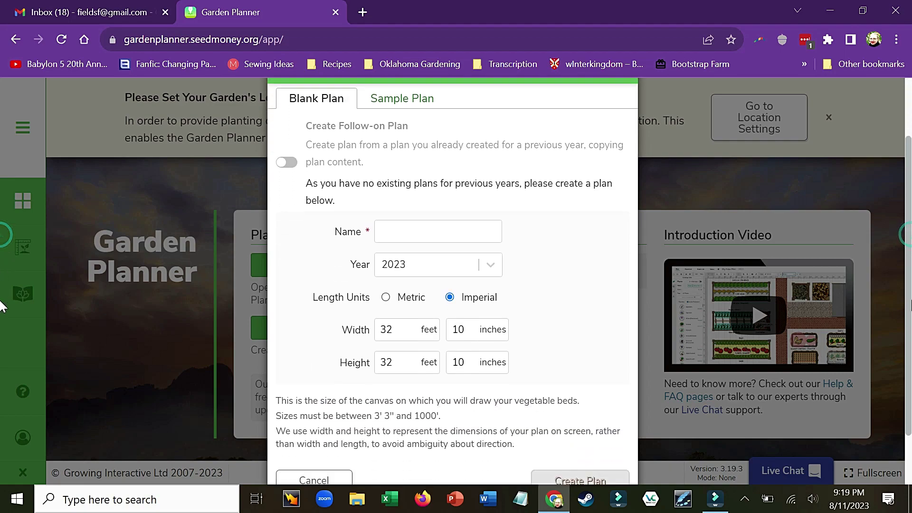
click(453, 197)
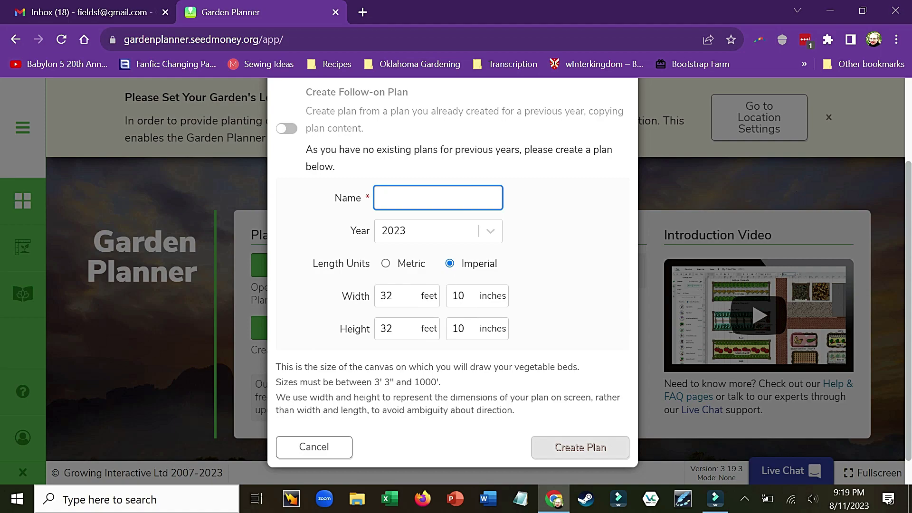
text(Garden Exp)
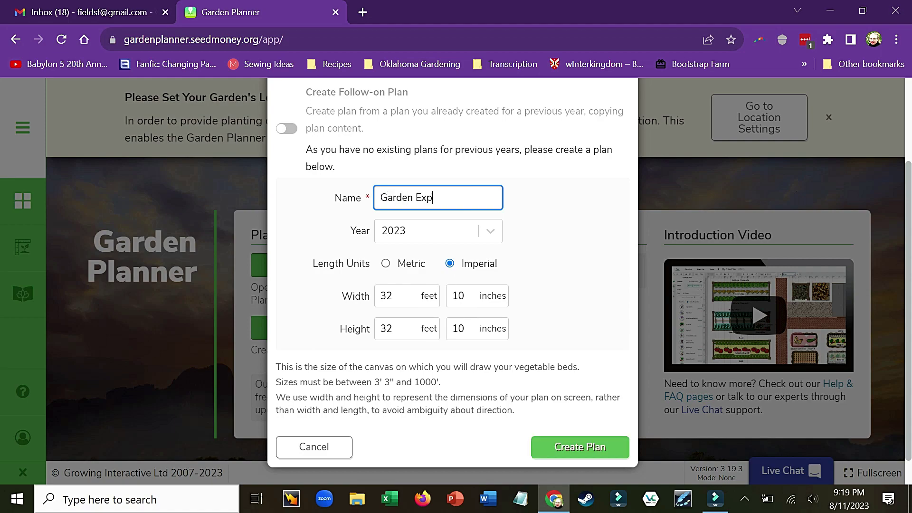
text(ansion)
click(491, 232)
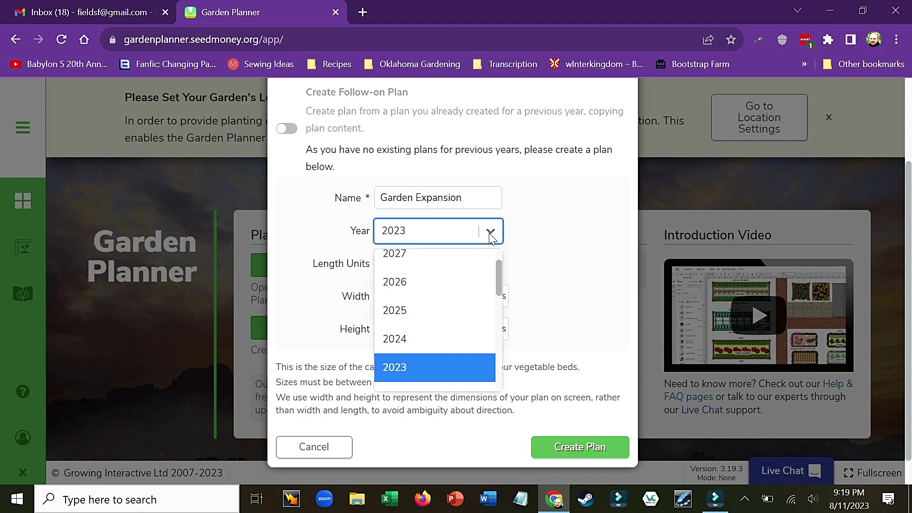
click(437, 338)
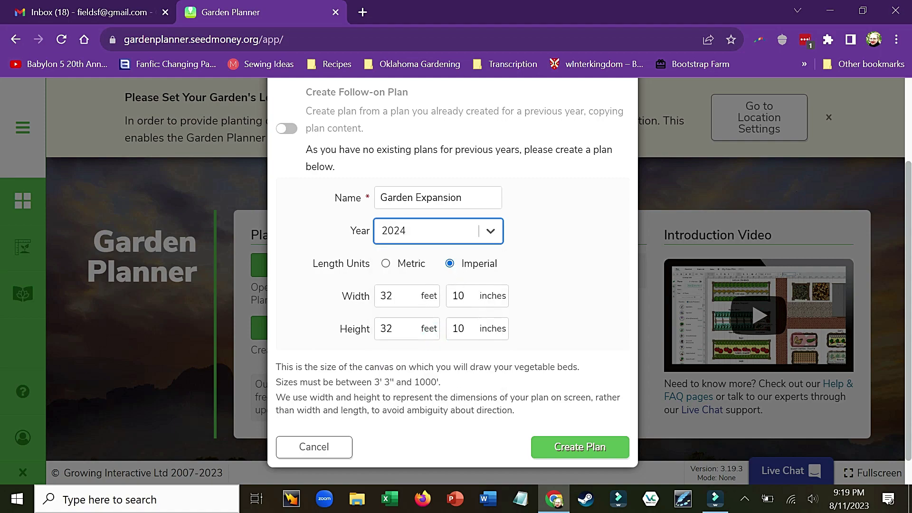
Set the plan's width to 52 feet 0 inches.
double_click(387, 296)
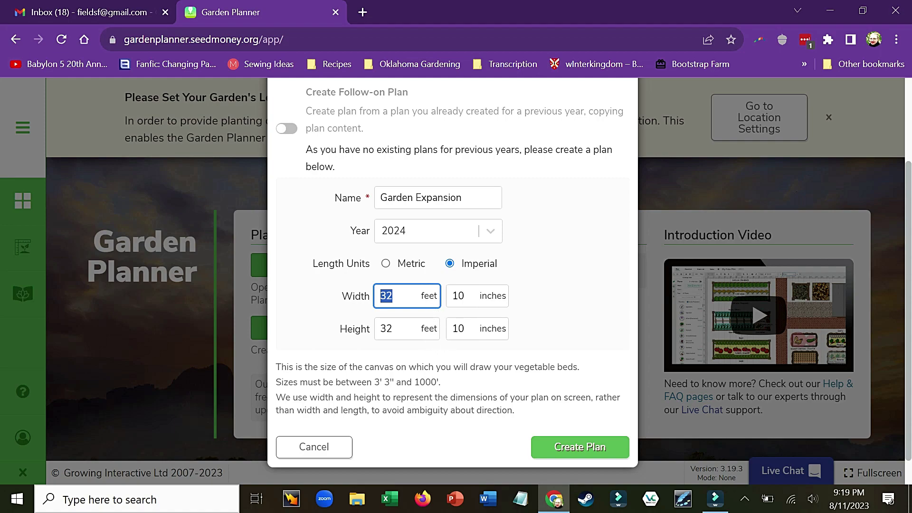
text(52)
drag(463, 295, 419, 301)
text(52)
click(319, 311)
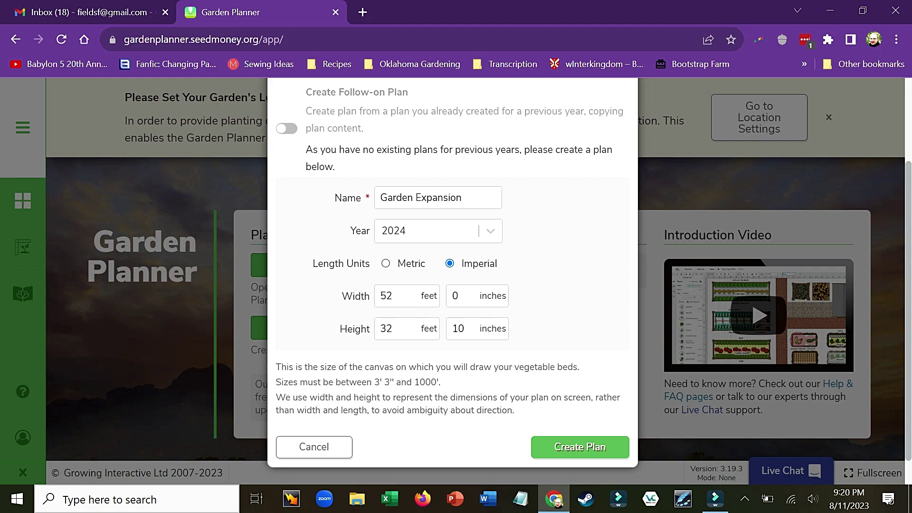
Set the plan's height to 50 feet 0 inches and create the plan.
drag(403, 329, 371, 329)
text(50)
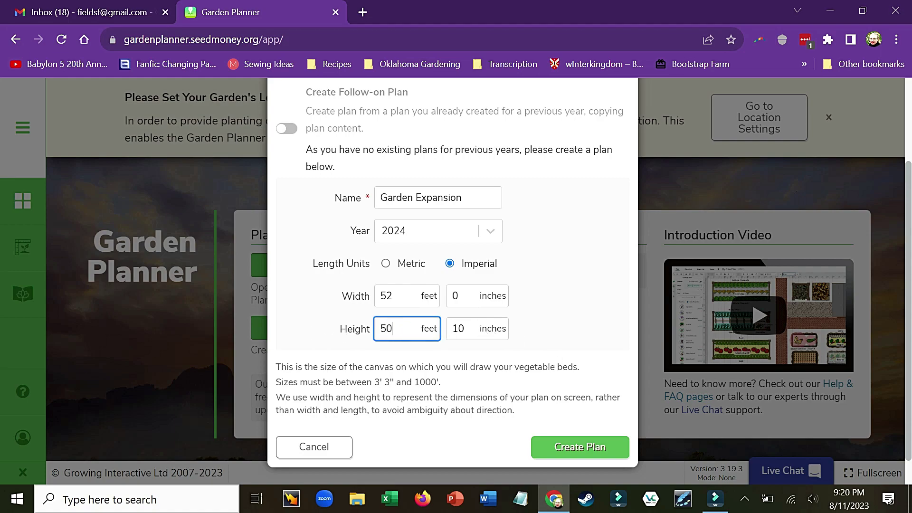
key(Tab)
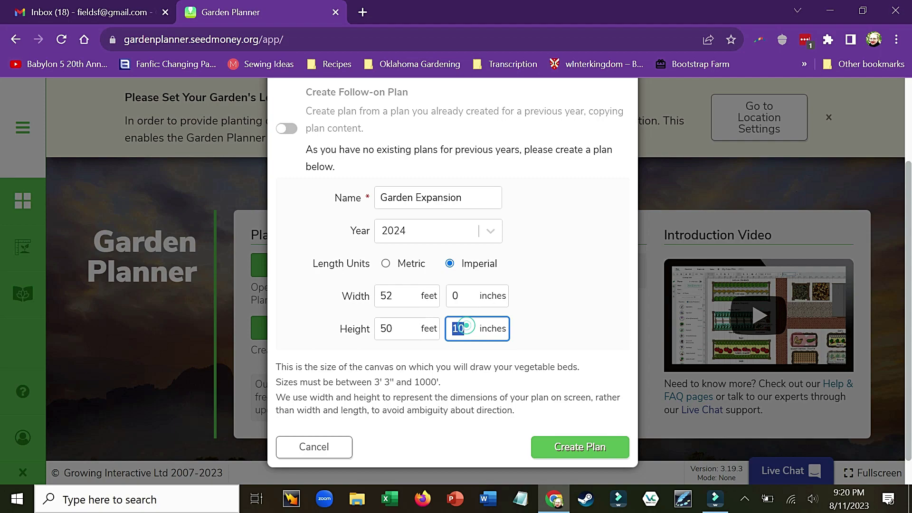
text(0)
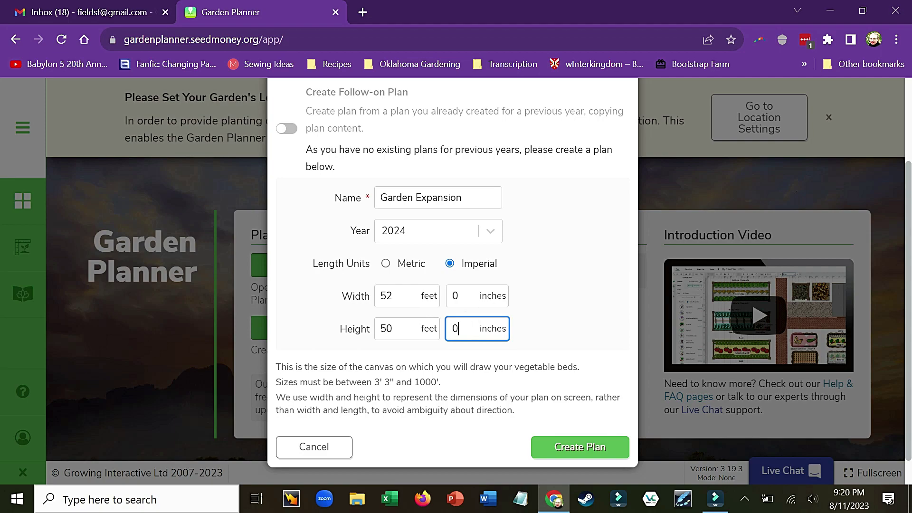
click(586, 447)
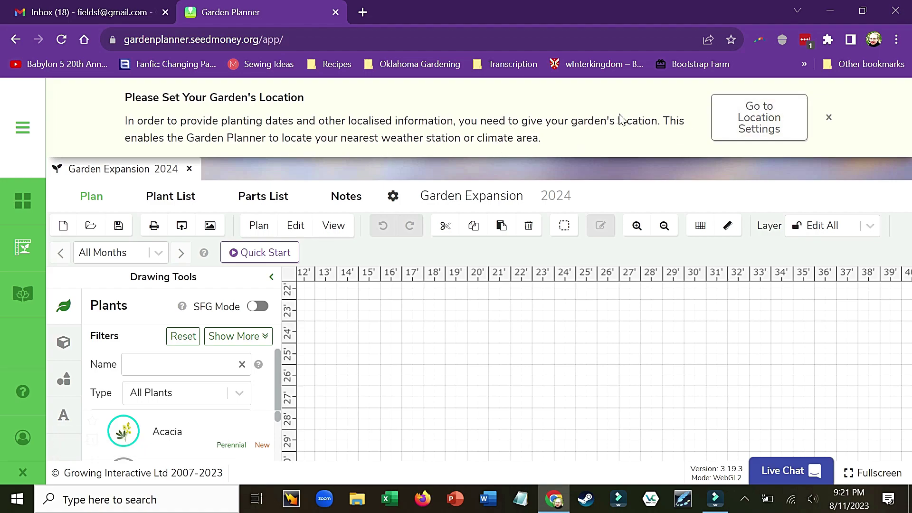
Open the garden's location settings and look up the garden's street address on the map.
click(770, 126)
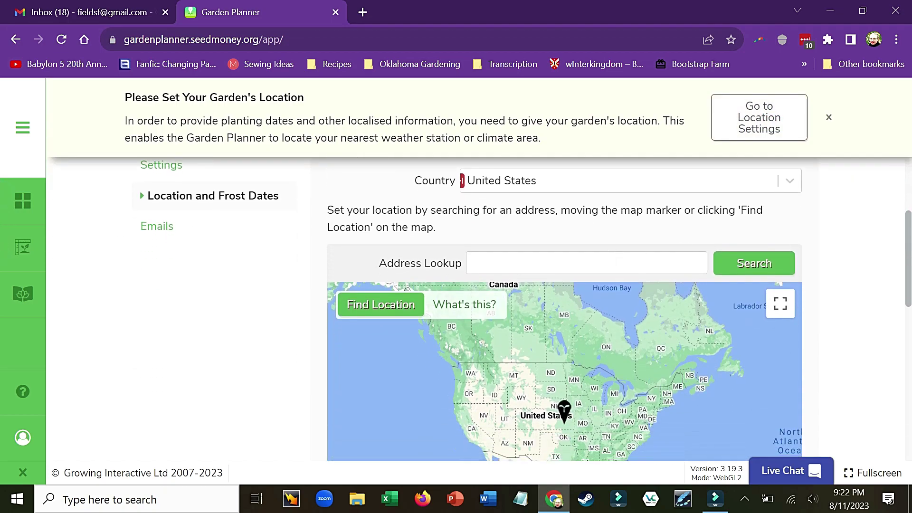
click(589, 265)
text(3938)
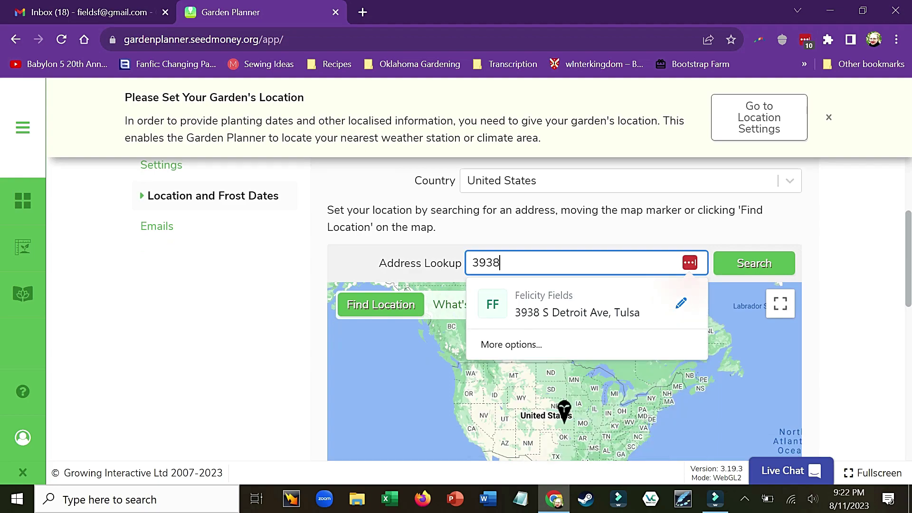
click(584, 309)
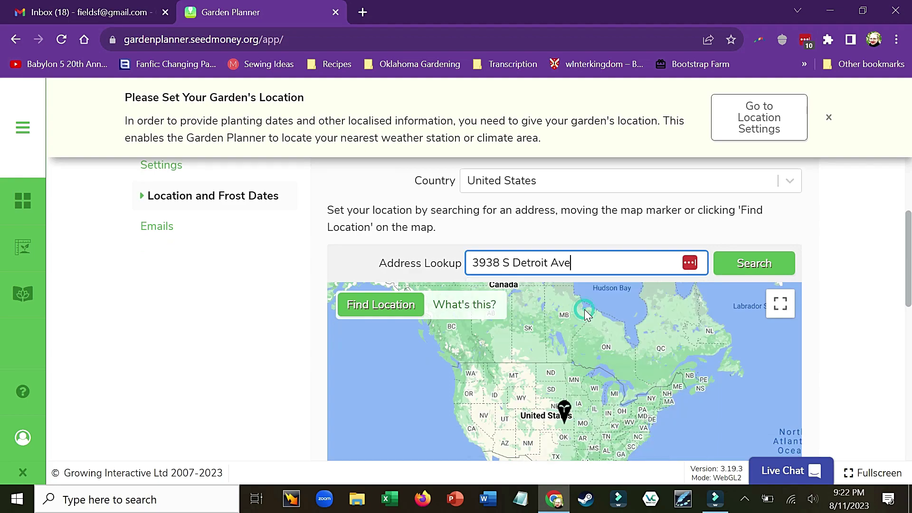
click(753, 266)
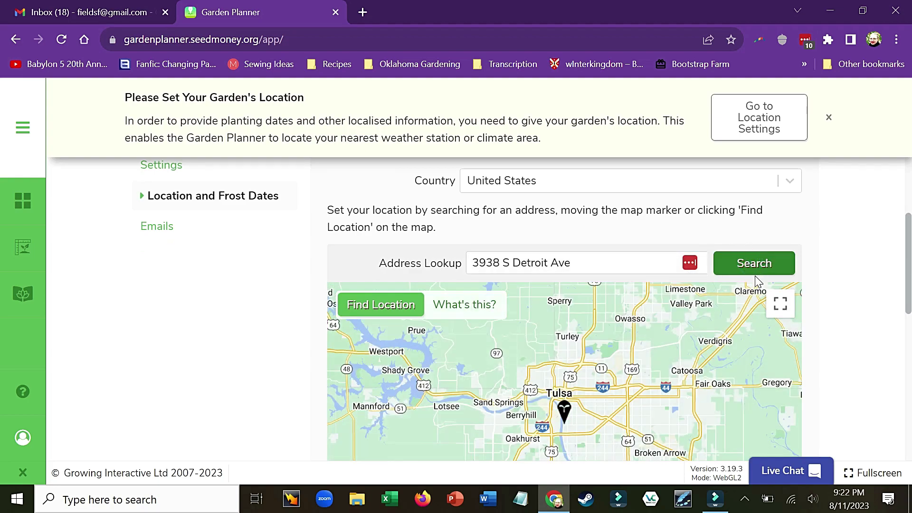
Save the location with automatic frost dates and return to the garden plan.
drag(909, 263, 910, 408)
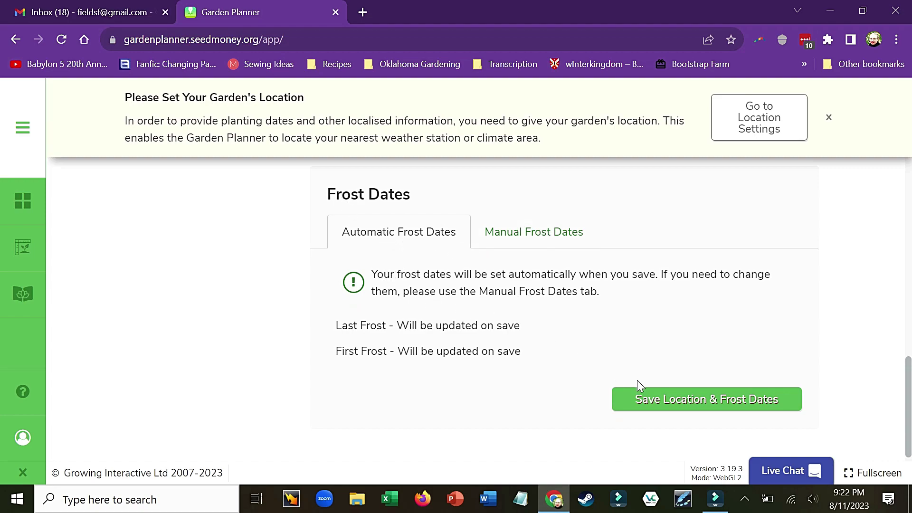
click(670, 398)
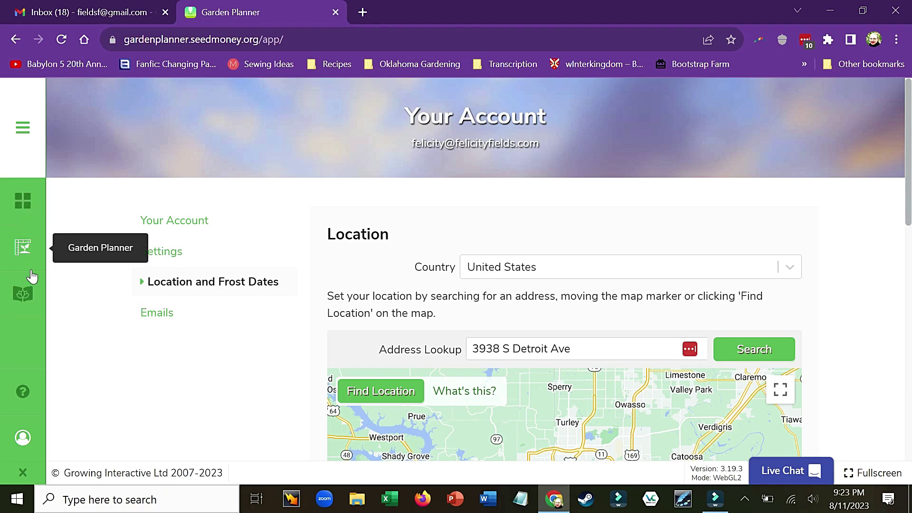
click(25, 253)
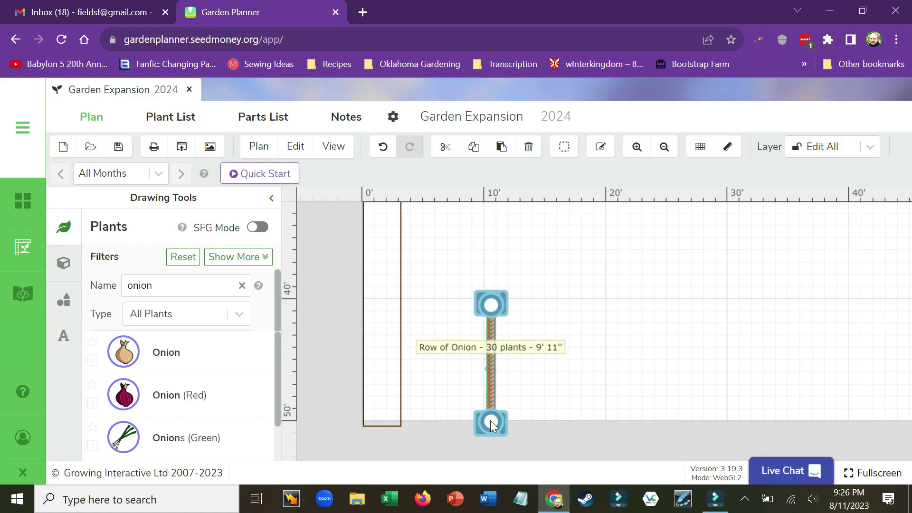
Filter the plant list by the name "tomatos" in place of the onion search.
click(152, 285)
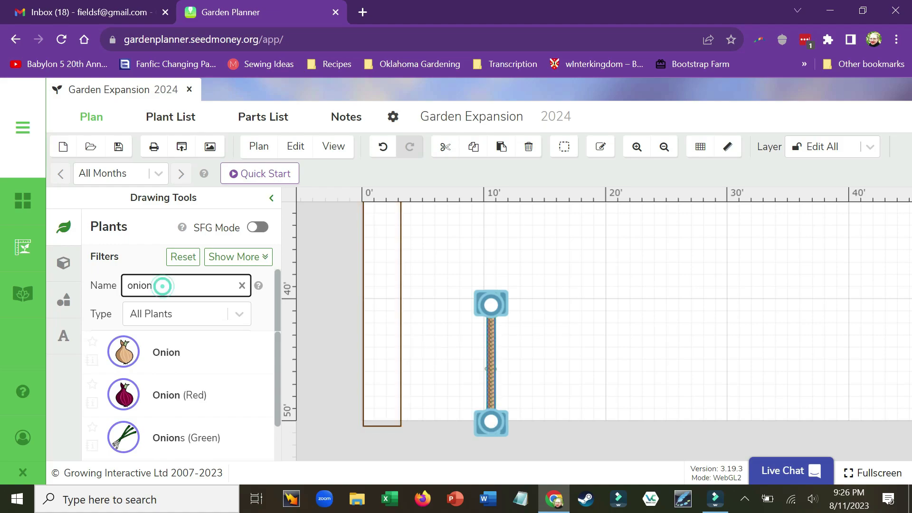
key(ctrl+a)
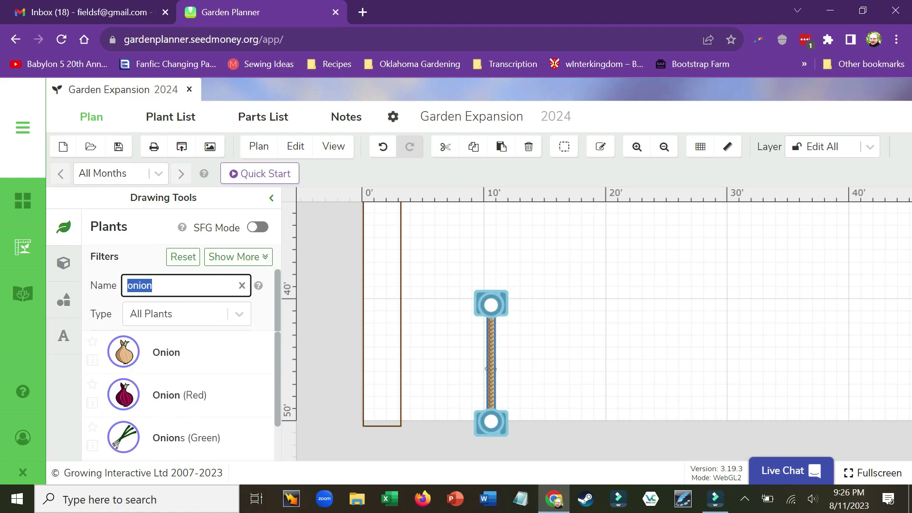
text(tomatos)
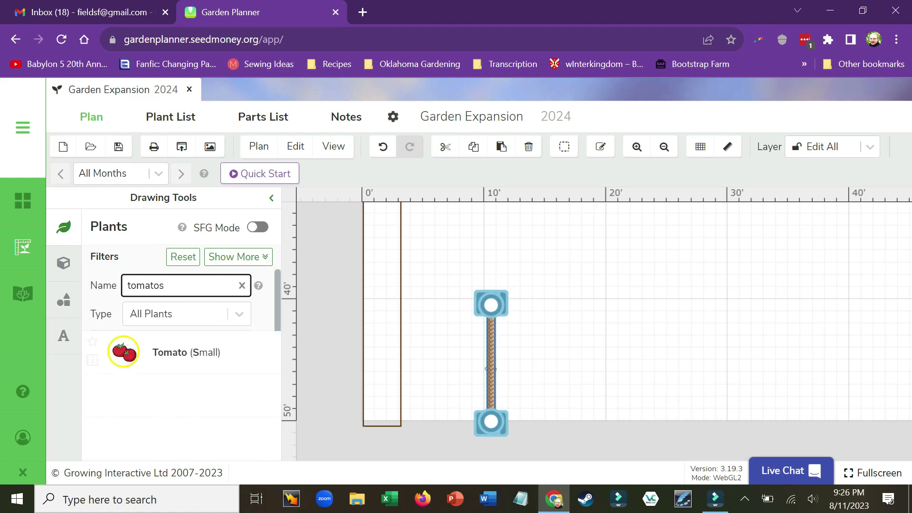
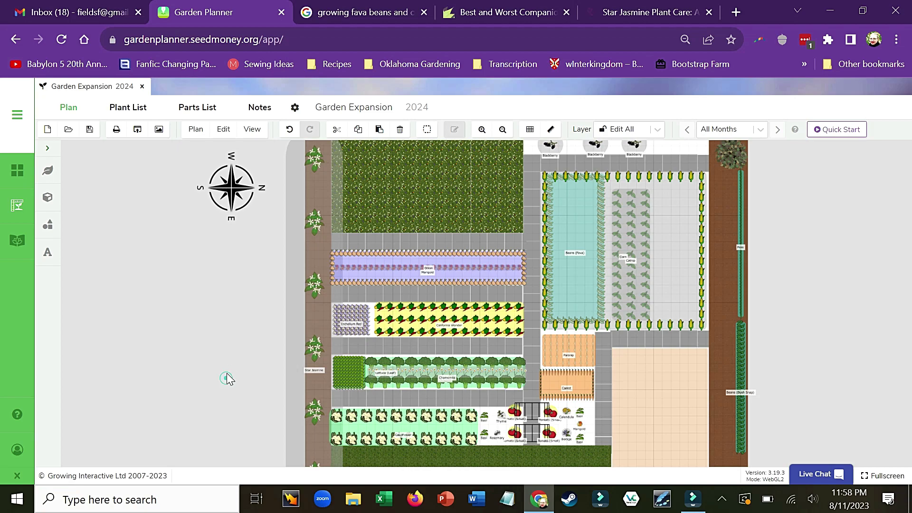
Examine the planting times and in-ground dates of the California Wonder pepper block, and close its details.
mouse_move(226, 379)
mouse_down()
mouse_move(229, 351)
mouse_move(221, 367)
mouse_up()
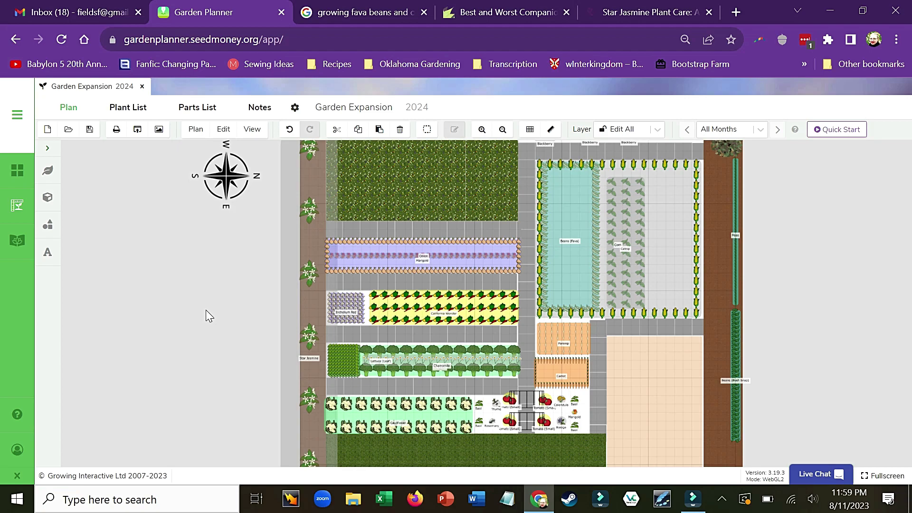
double_click(406, 310)
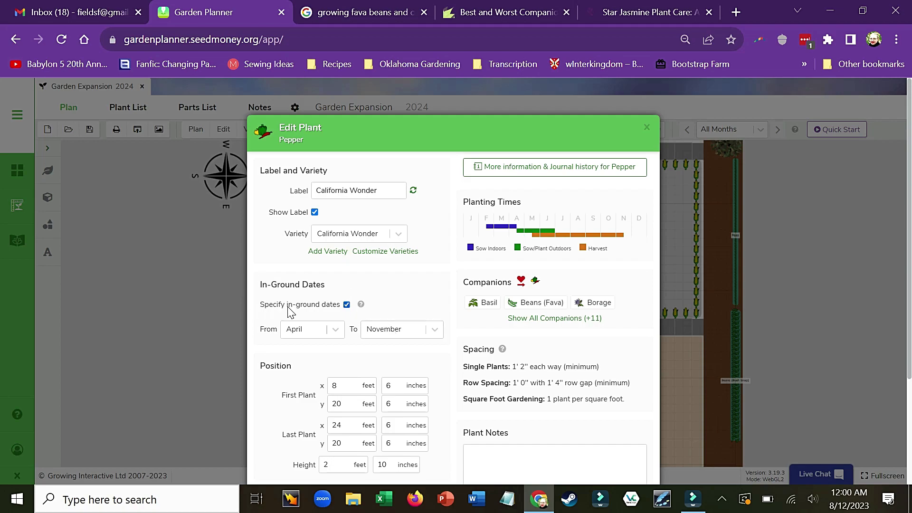
click(182, 361)
Examine the planting times and in-ground dates of the De Cicco broccoli block, and close its details.
click(398, 357)
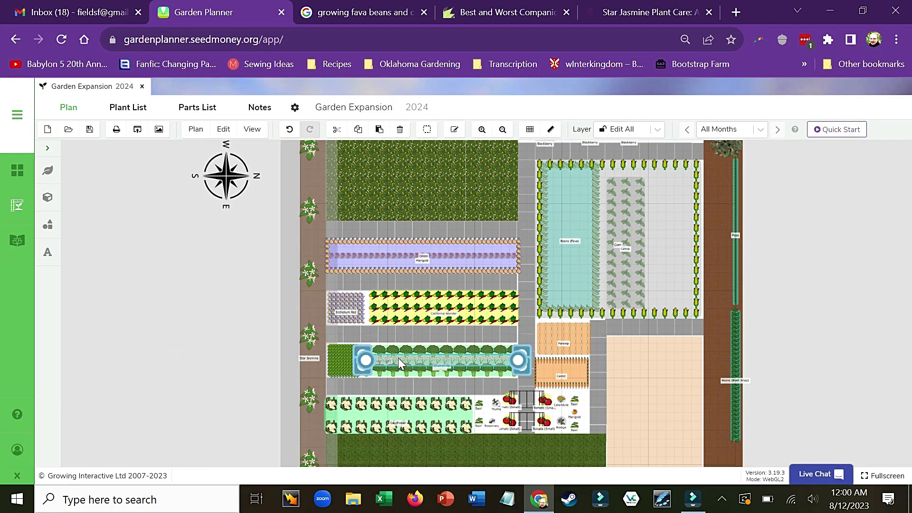
double_click(398, 358)
click(197, 366)
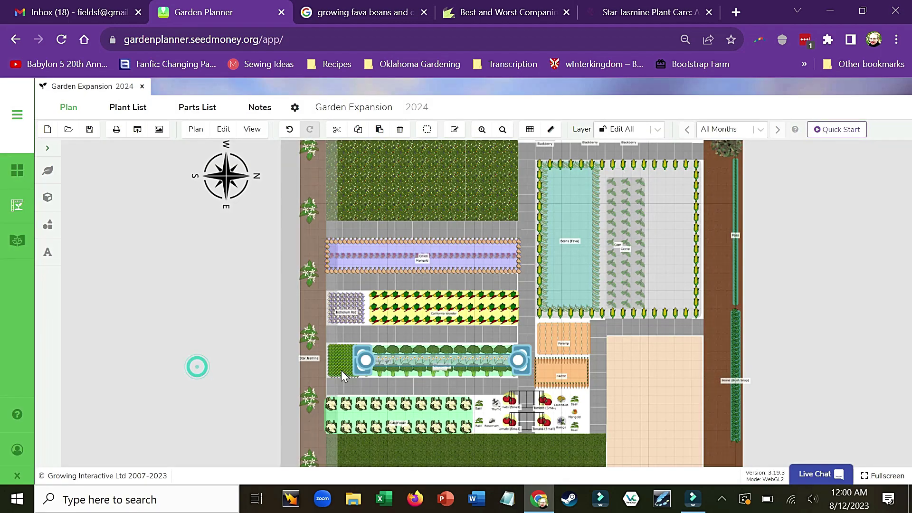
double_click(384, 373)
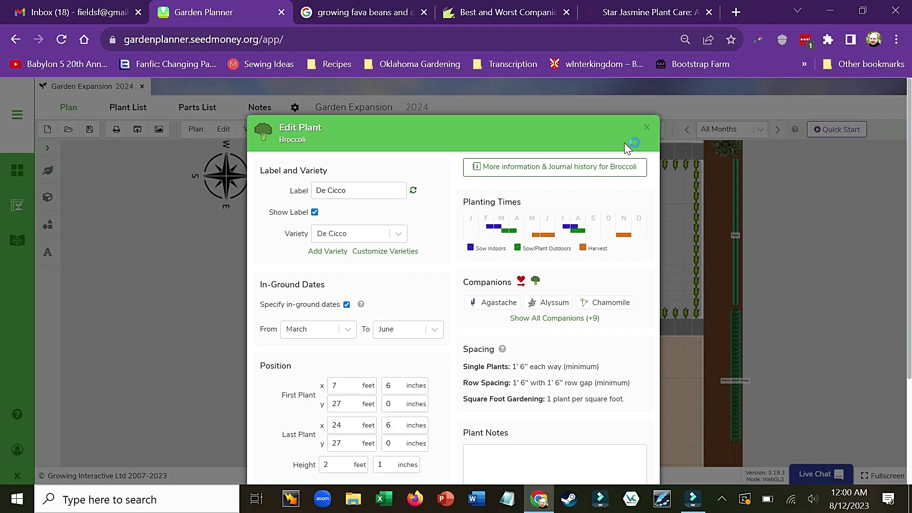
click(646, 127)
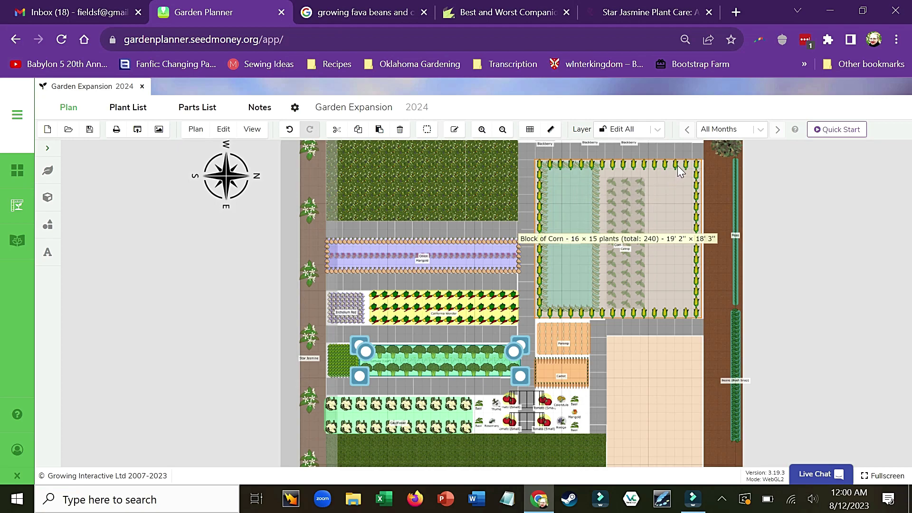
Select the large block of corn surrounding the fava beans.
click(624, 168)
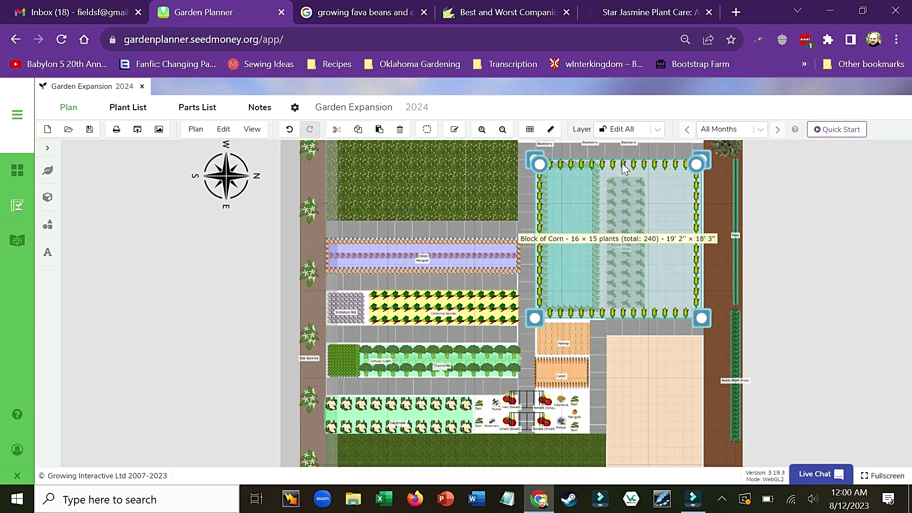